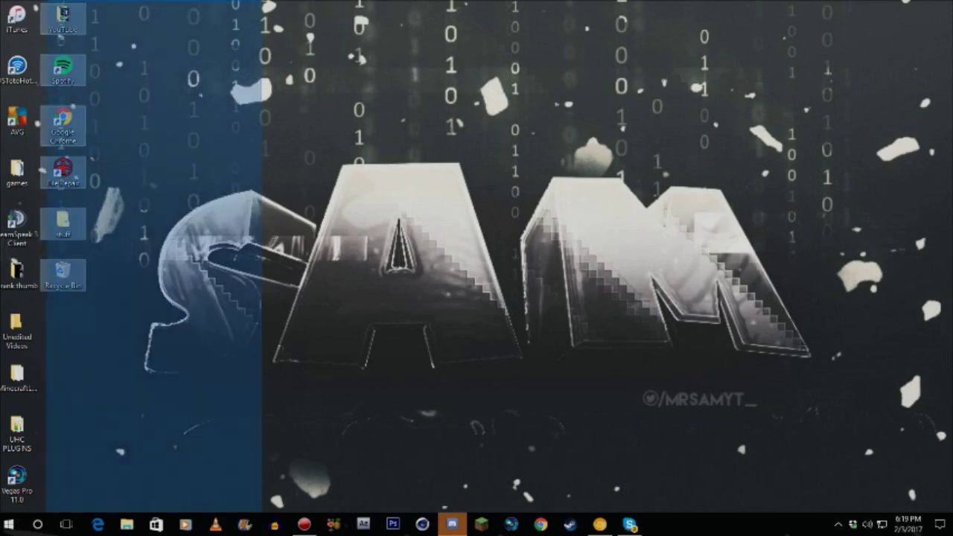
Step: Bring the Chrome window with the 'minecraft land generator' Google results to the front
left_click(60, 181)
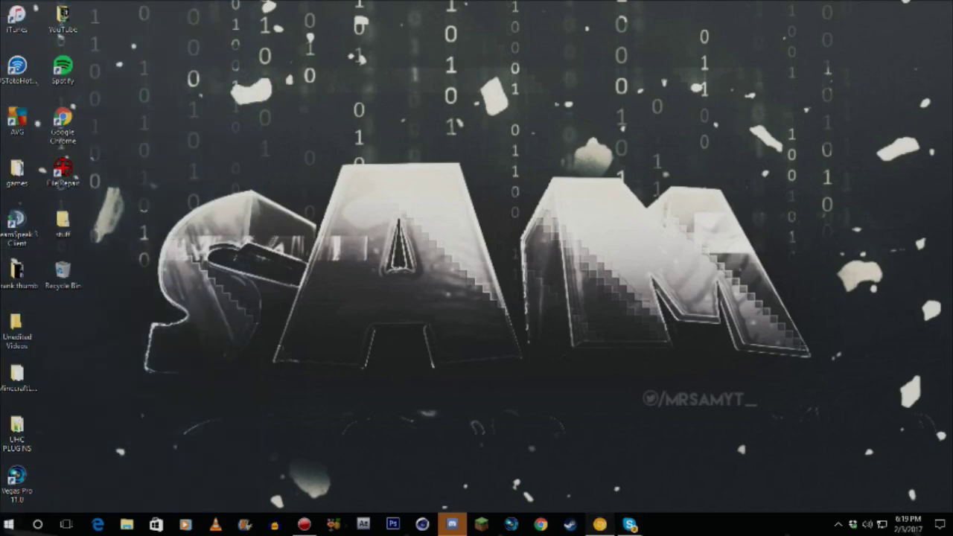
left_click(600, 524)
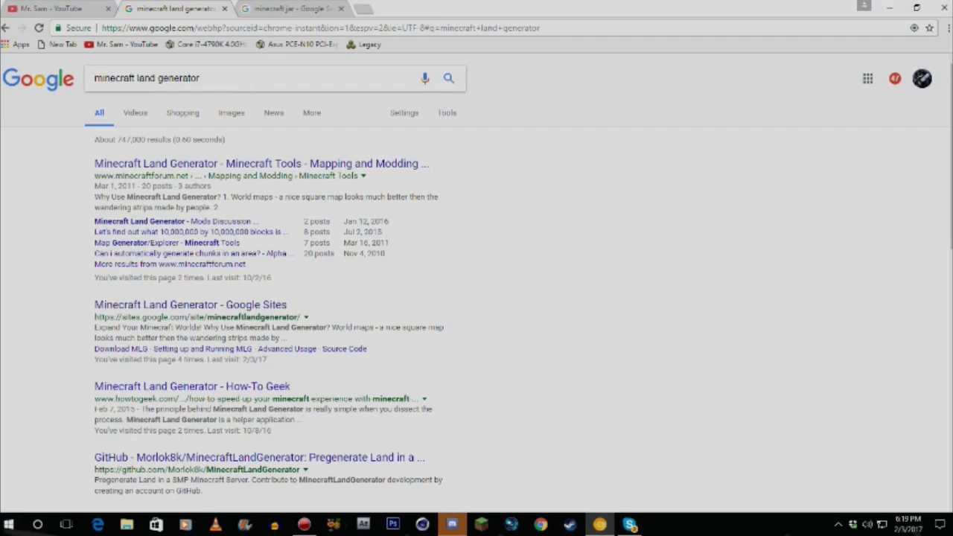
Step: Rerun the 'minecraft land generator' search and open the Minecraft Land Generator Google Sites result
left_click_drag(200, 77, 93, 77)
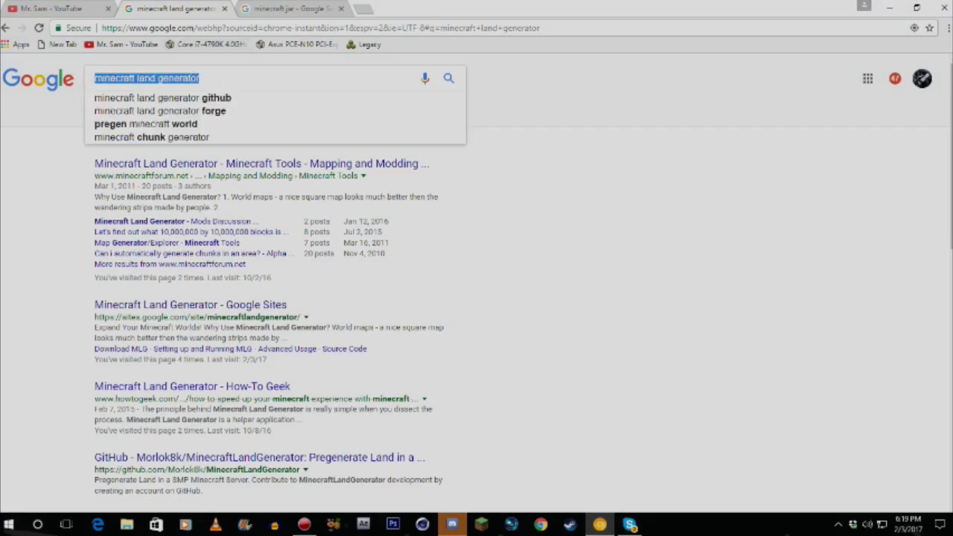
left_click(95, 78)
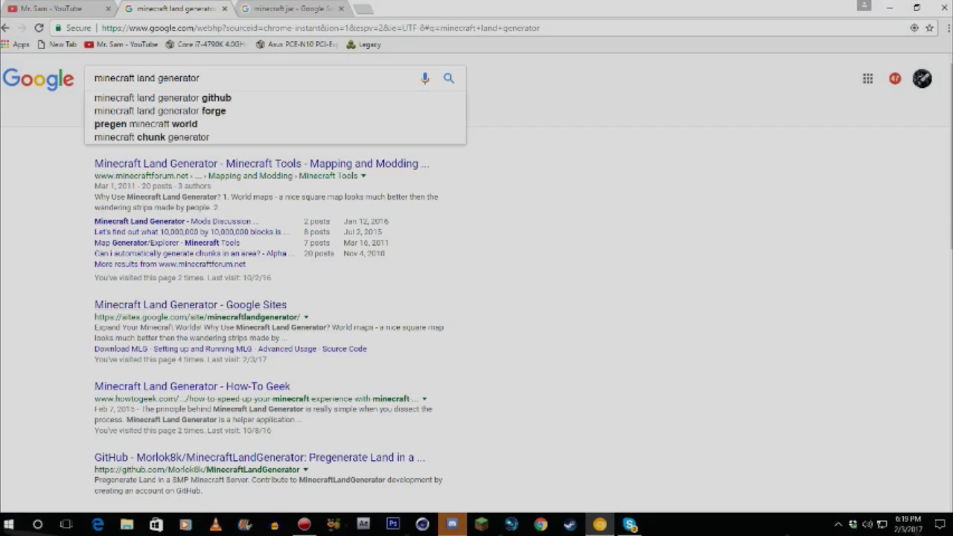
key("Return")
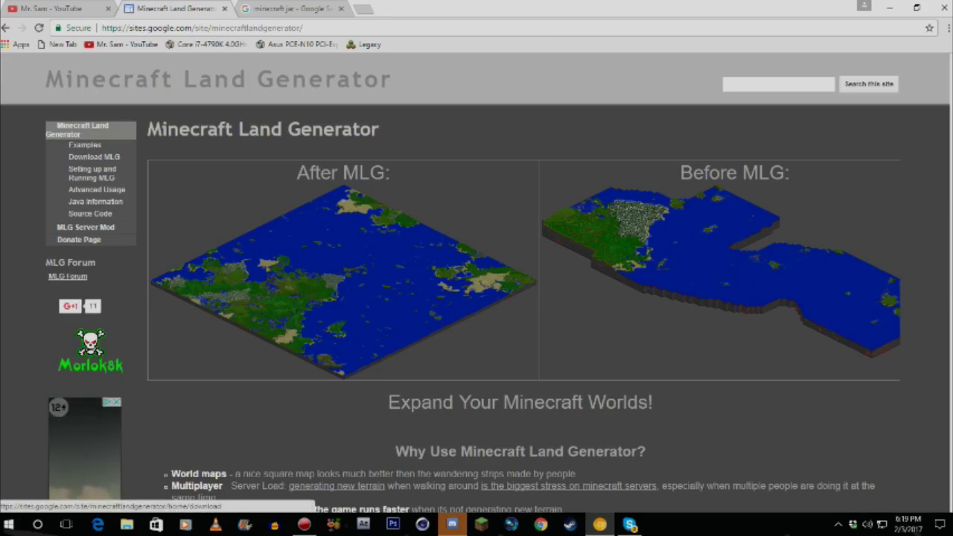
left_click(94, 156)
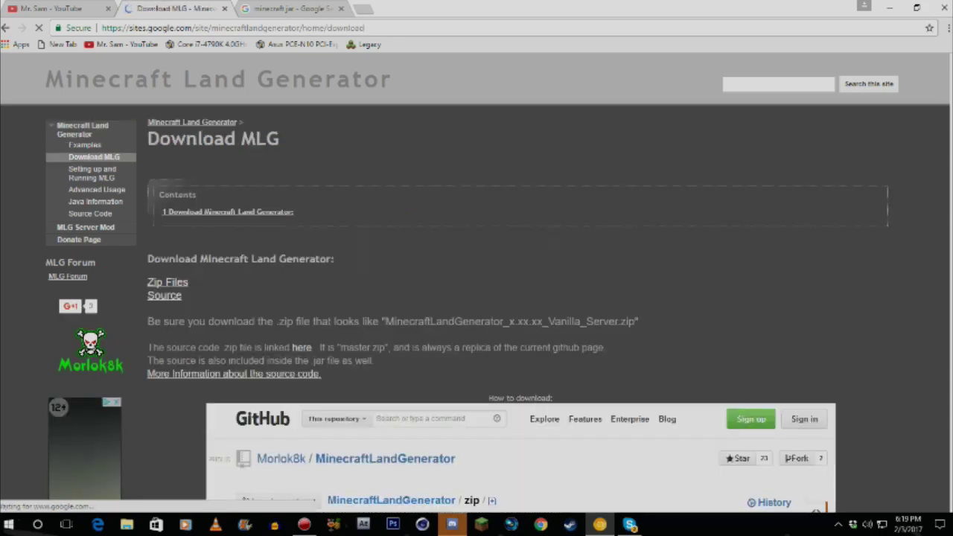
Step: Download the MinecraftLandGenerator source master zip from Download MLG and drag it to the desktop
scroll(476, 283, "down", 6)
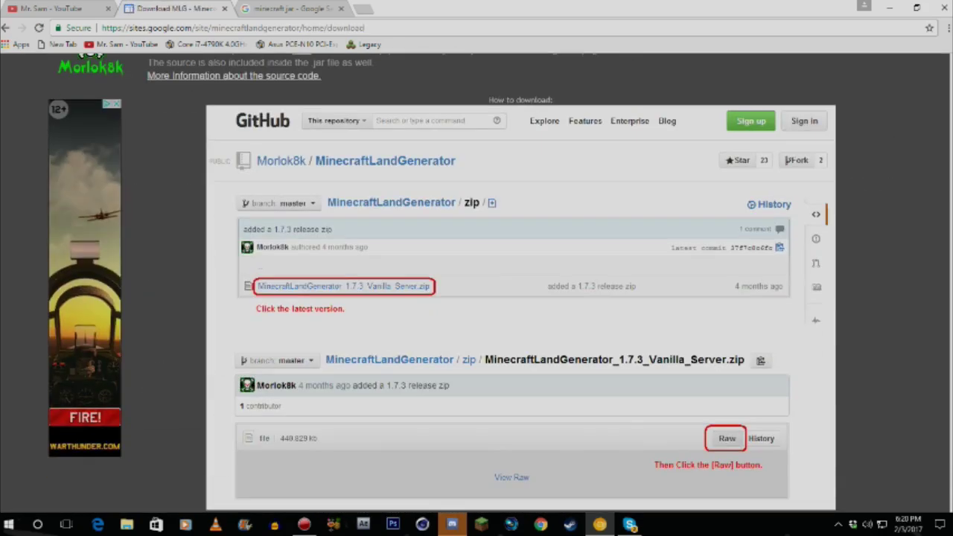
scroll(476, 282, "up", 6)
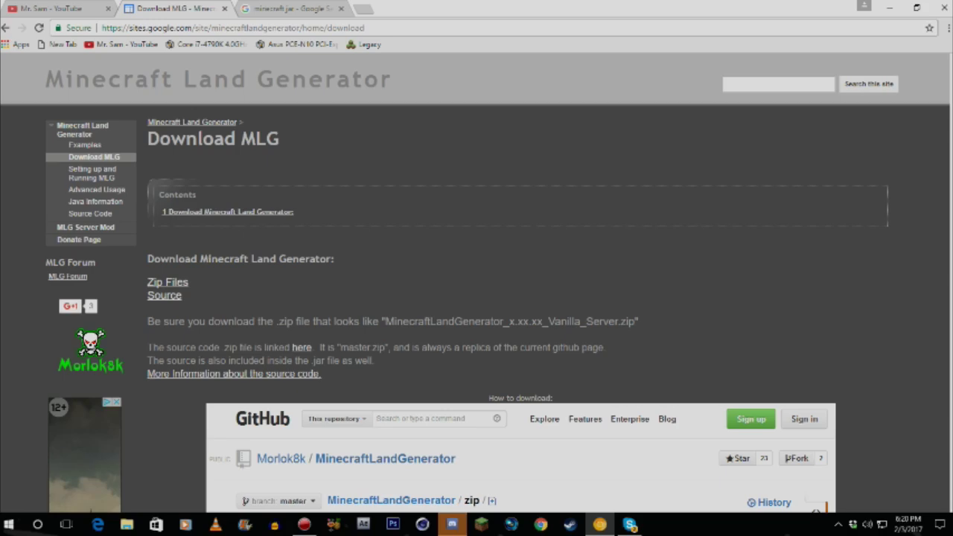
left_click(228, 211)
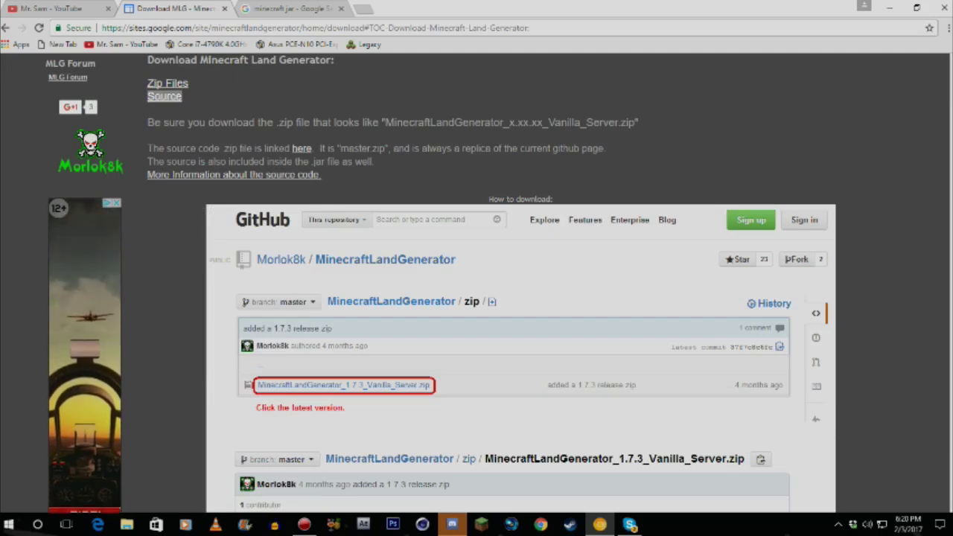
scroll(477, 283, "down", 4)
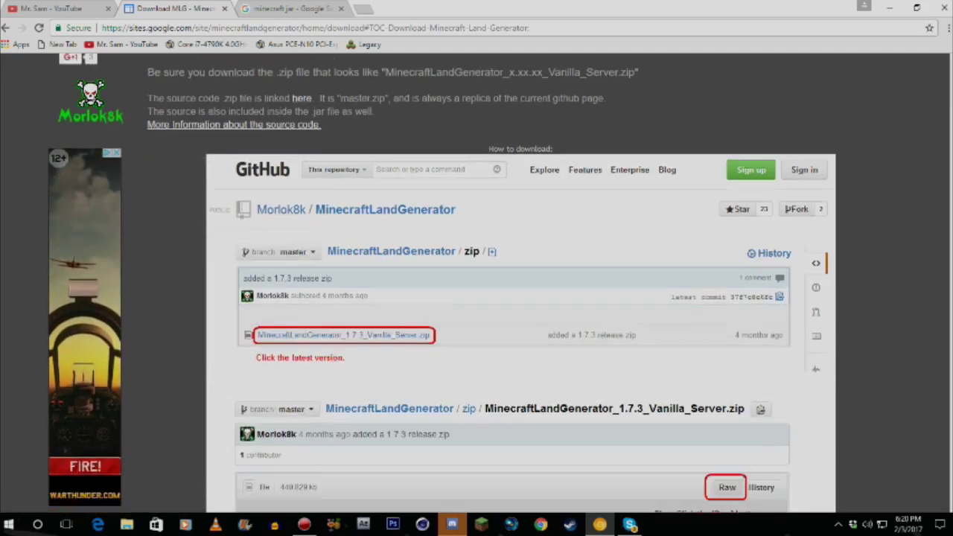
scroll(477, 283, "up", 4)
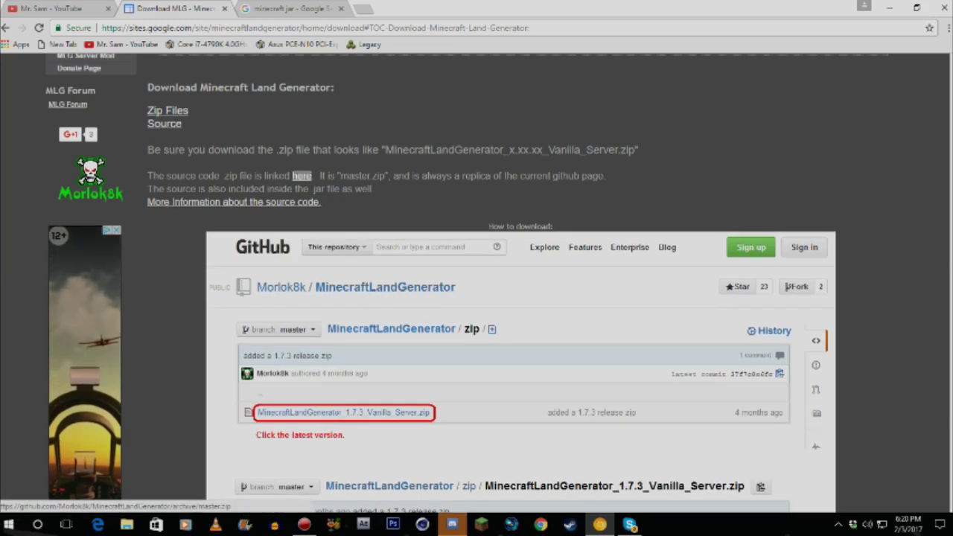
left_click(301, 176)
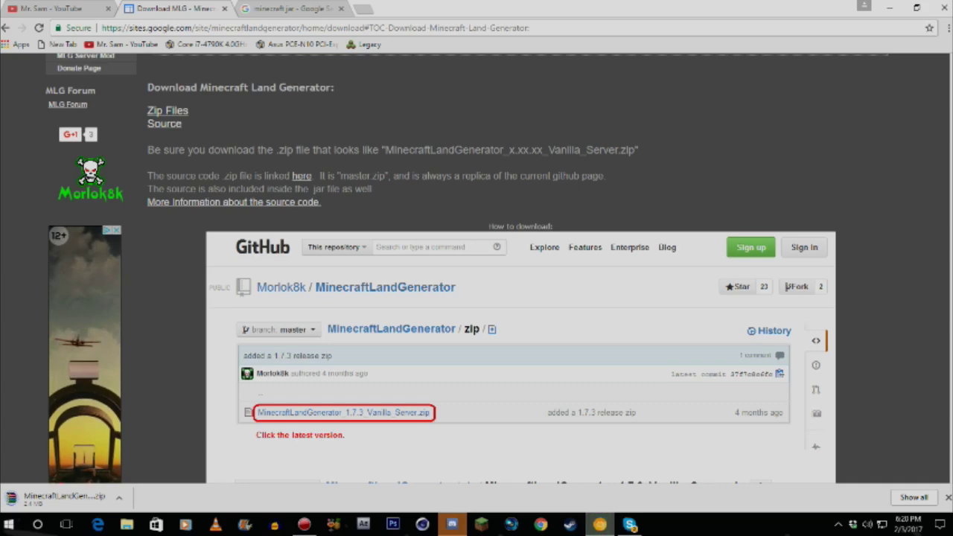
scroll(476, 268, "up", 3)
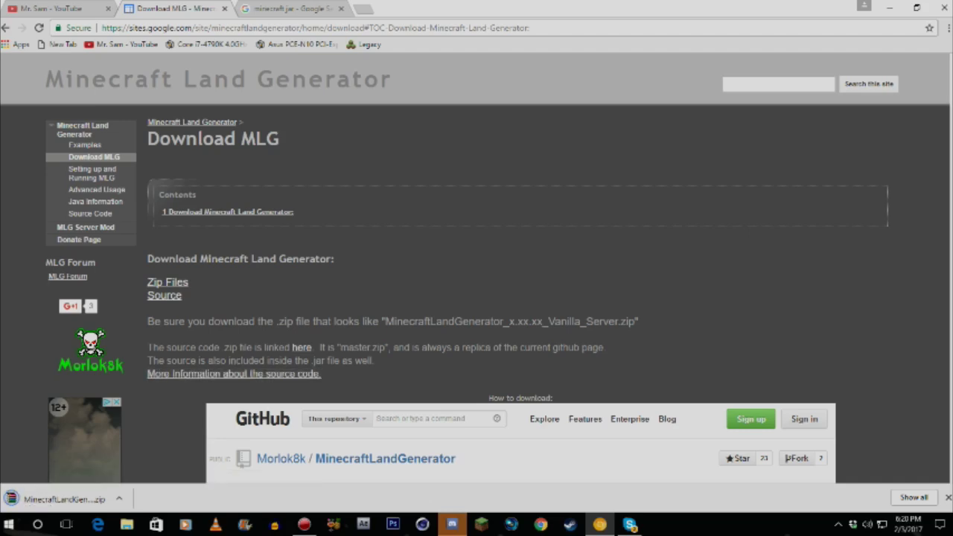
left_click_drag(64, 499, 64, 326)
Step: Open MinecraftLandGenerator-master.zip in WinRAR, browse into its inner zip folder, and maximize the window
key("super+d")
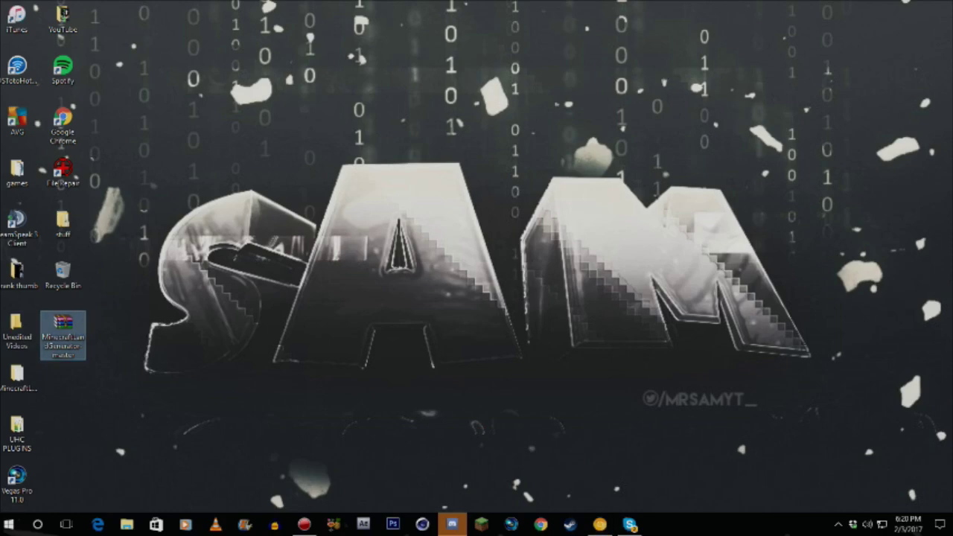
key("Return")
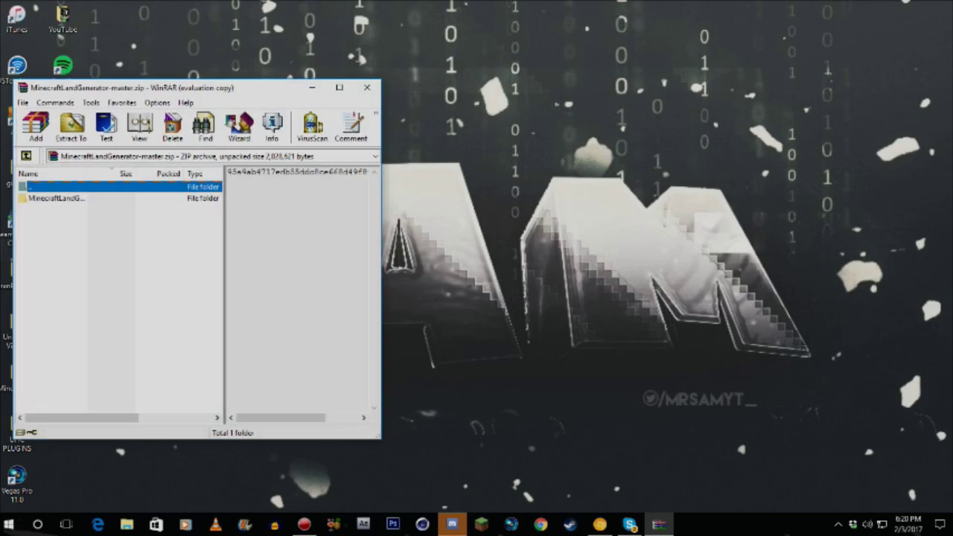
key("Escape")
key("Down")
key("Return")
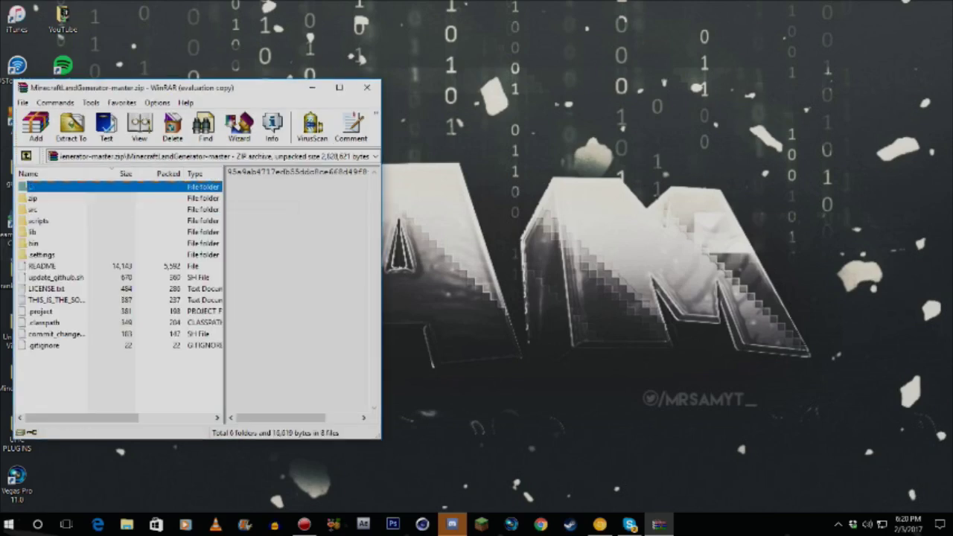
key("Return")
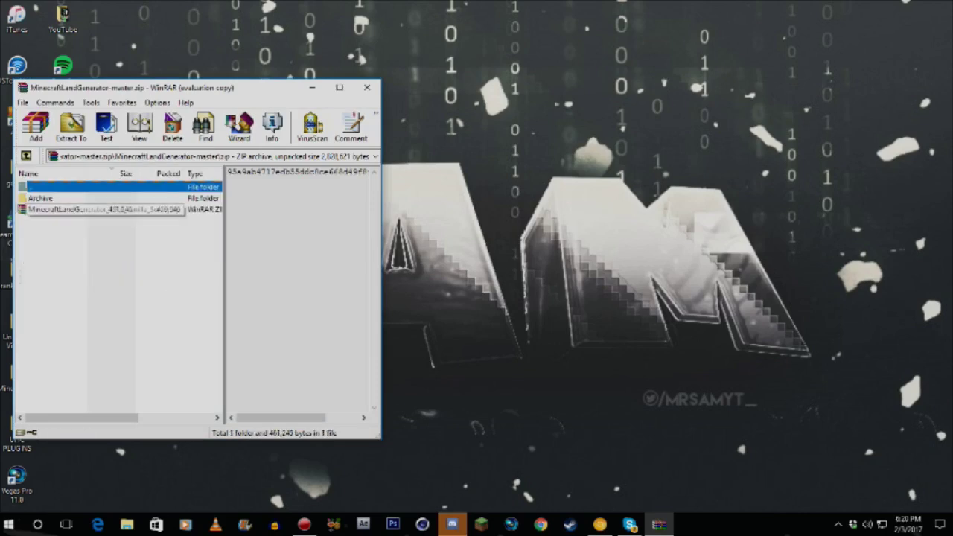
left_click(339, 87)
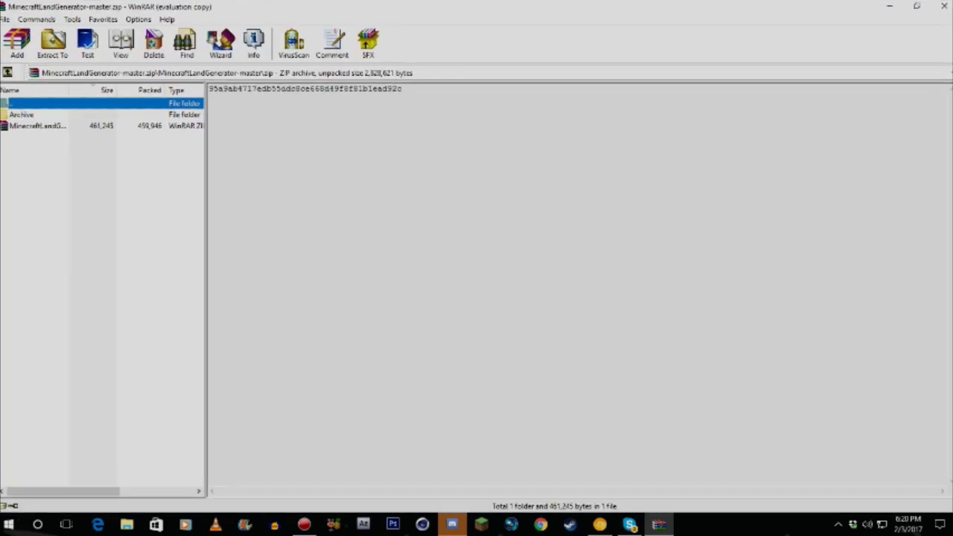
Step: Extract MinecraftLandGenerator from the 1.7.6 Vanilla Server zip to the desktop, deleting the master zip
left_click(37, 126)
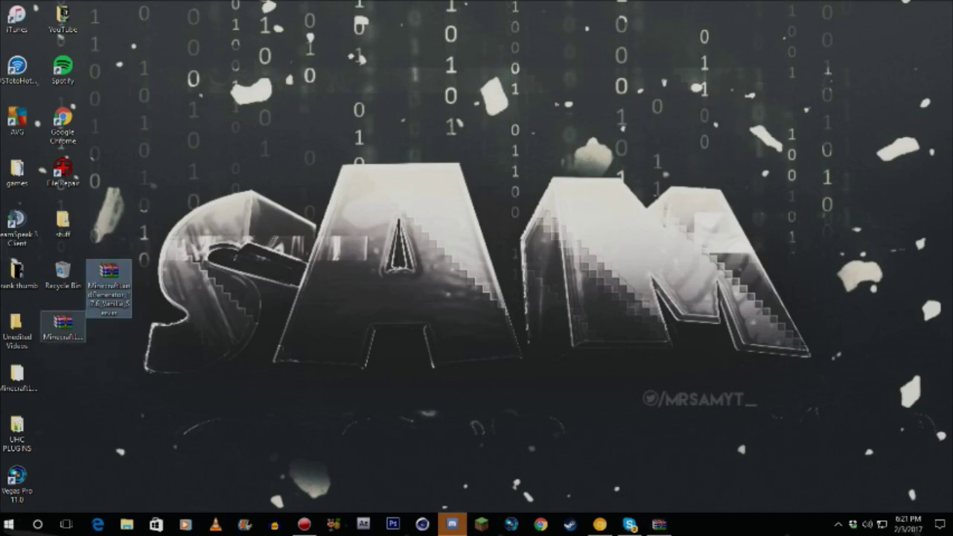
key("Delete")
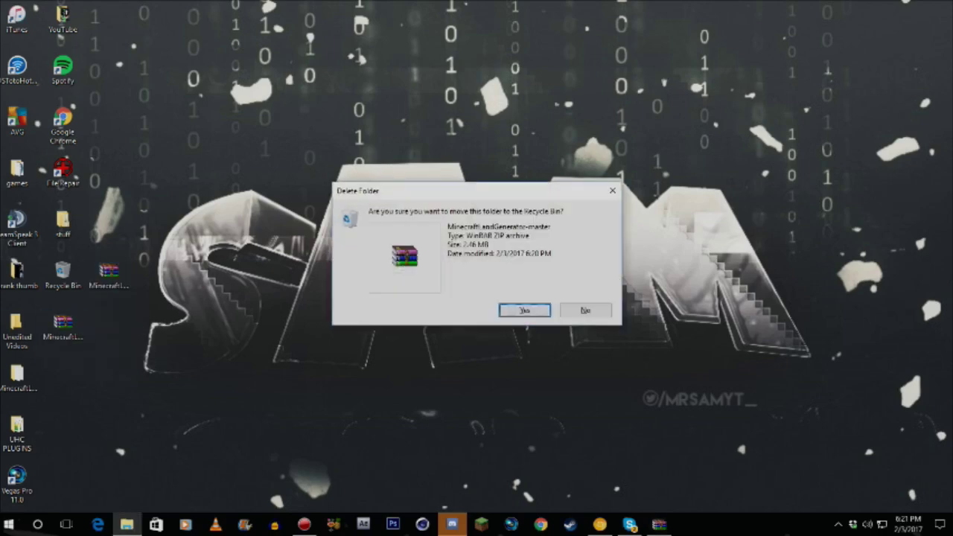
key("Return")
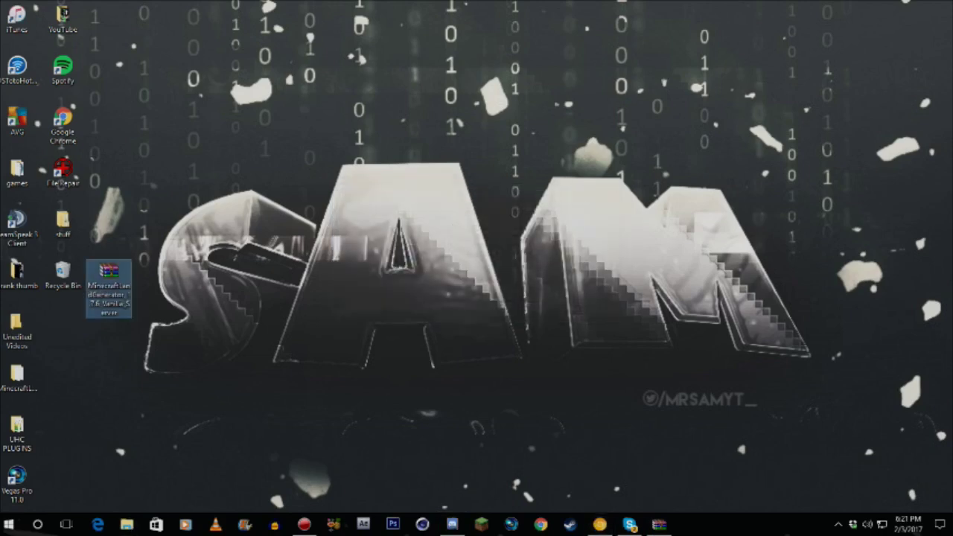
key("Return")
key("Down")
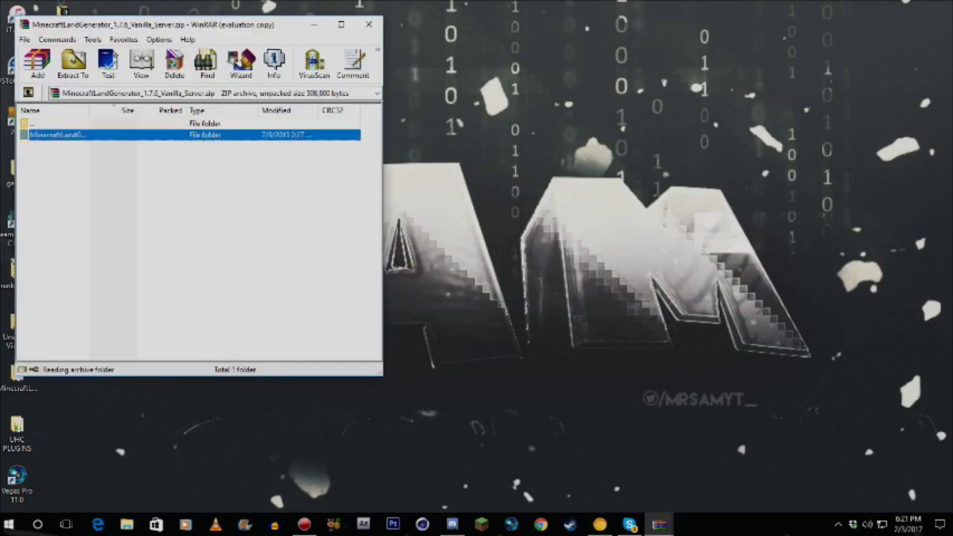
key("Return")
key("Return")
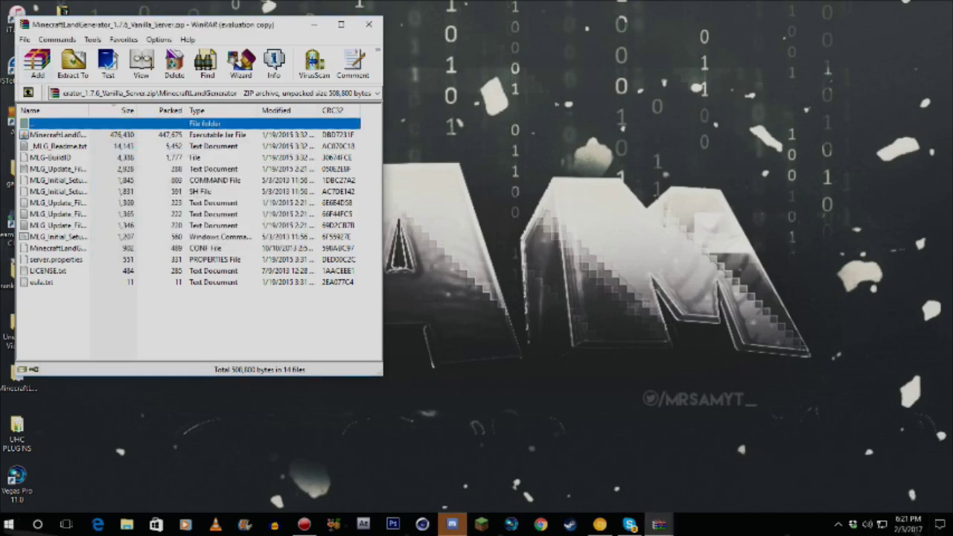
key("Return")
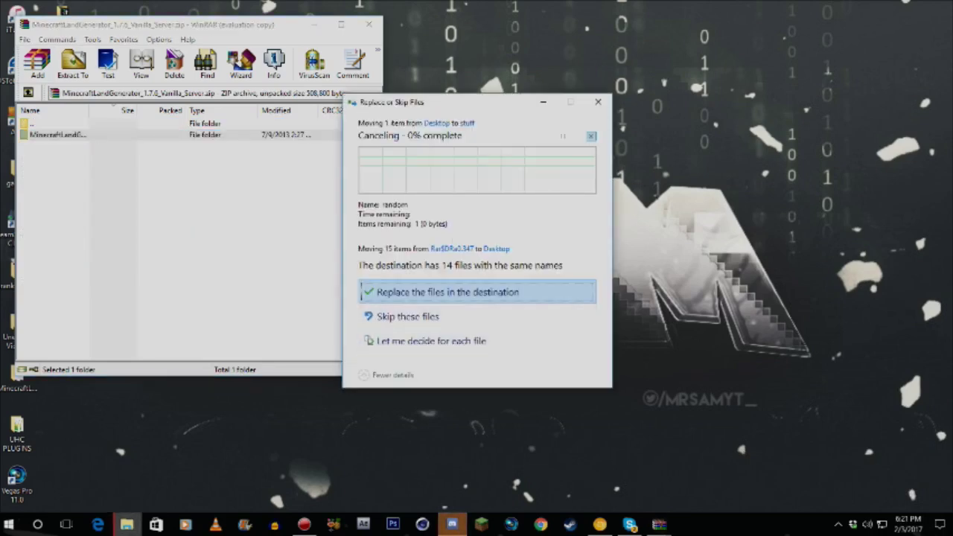
left_click(447, 292)
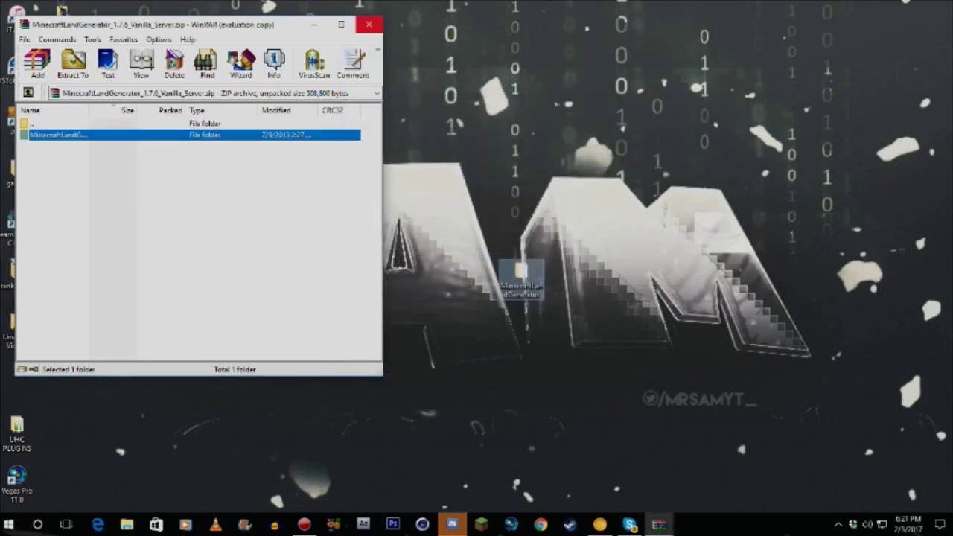
Step: Close WinRAR, place the extracted folder among the desktop icons, and open it
left_click(368, 23)
mouse_move(108, 271)
left_mouse_down()
mouse_move(45, 350)
mouse_move(62, 335)
left_mouse_up()
left_click_drag(509, 259, 713, 338)
left_click_drag(522, 274, 108, 328)
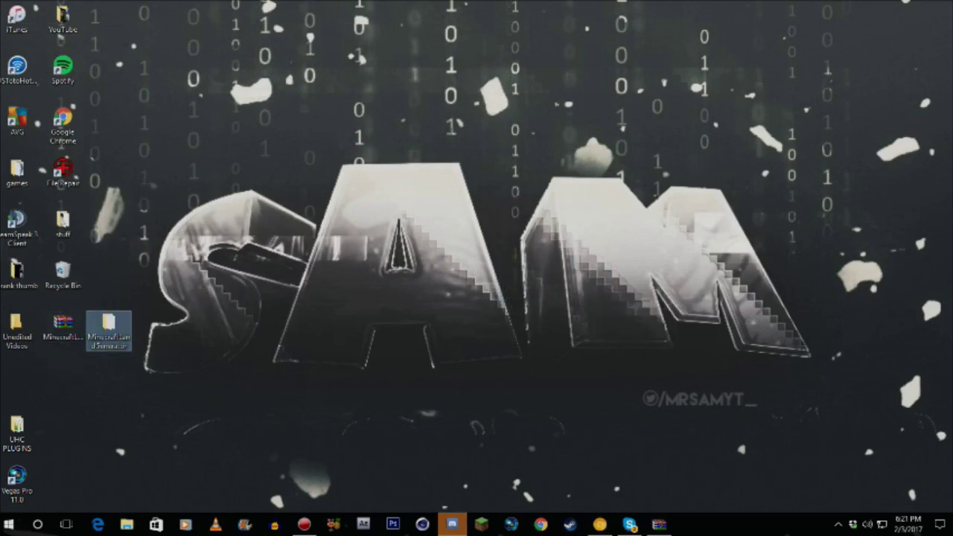
double_click(108, 327)
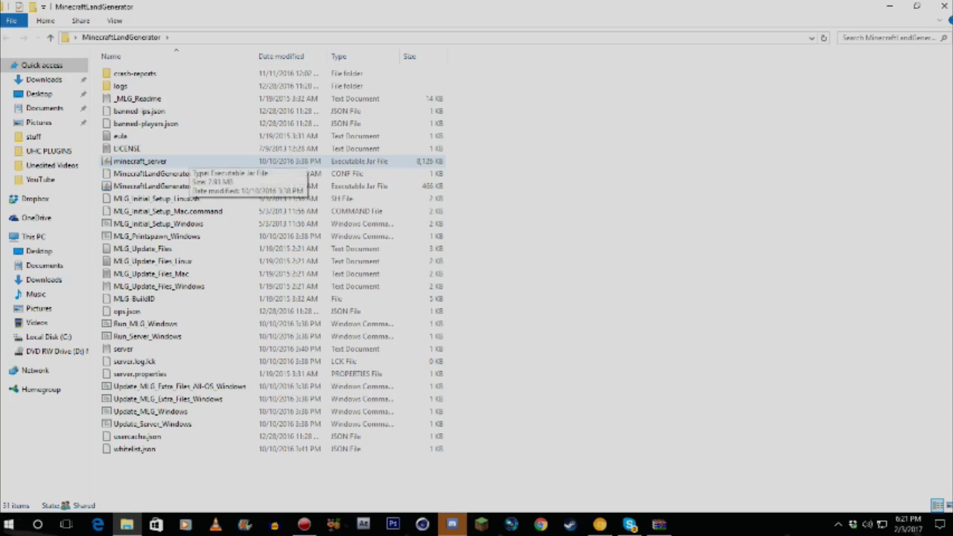
Step: Delete the old minecraft_server jar from the MinecraftLandGenerator folder
left_click(185, 161)
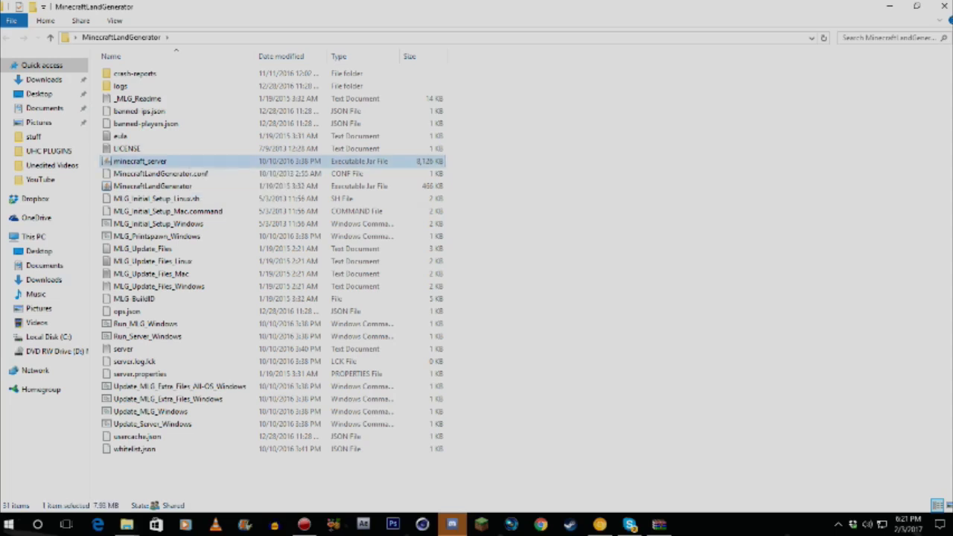
key("Delete")
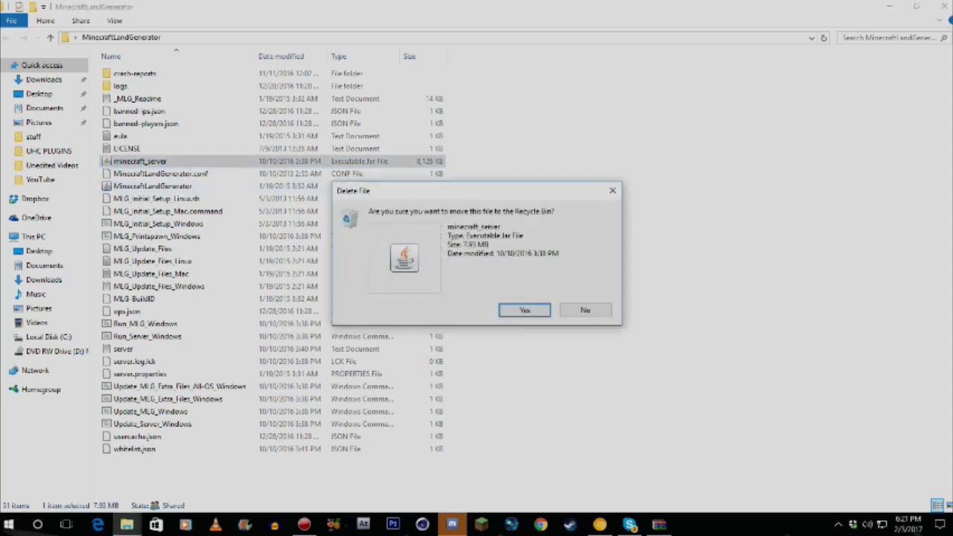
key("Return")
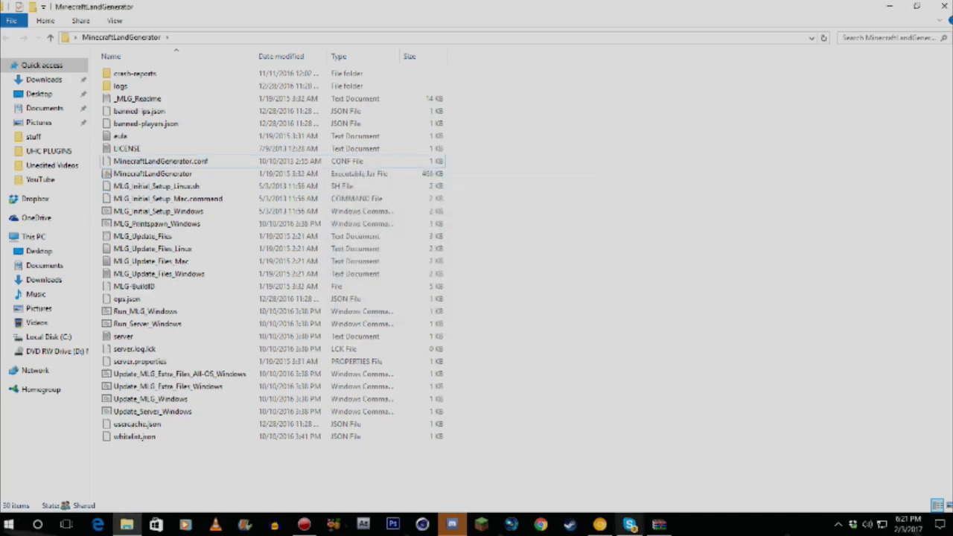
left_click(599, 524)
key("ctrl+Tab")
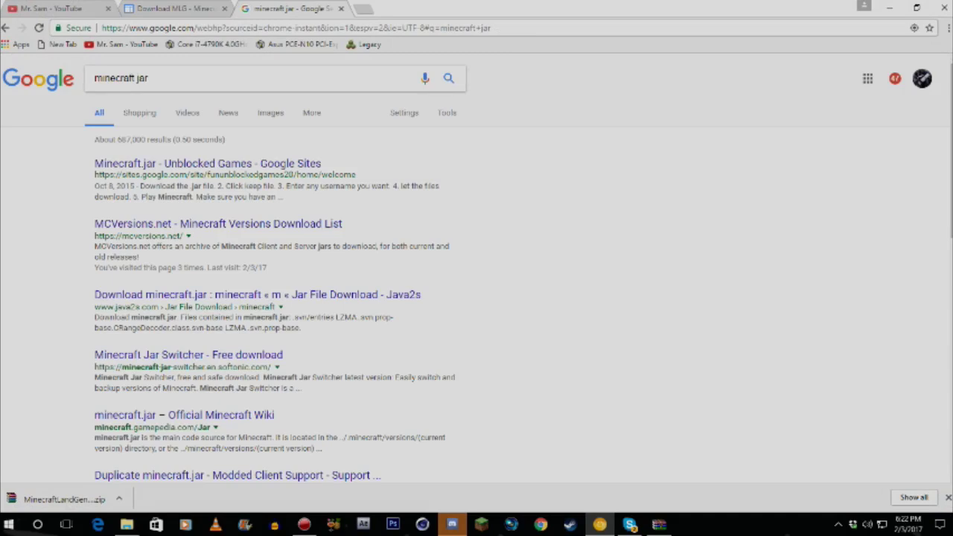
Step: Download the 1.8.9 server jar from MCVersions.net, keep it, and copy it into MinecraftLandGenerator
left_click(218, 223)
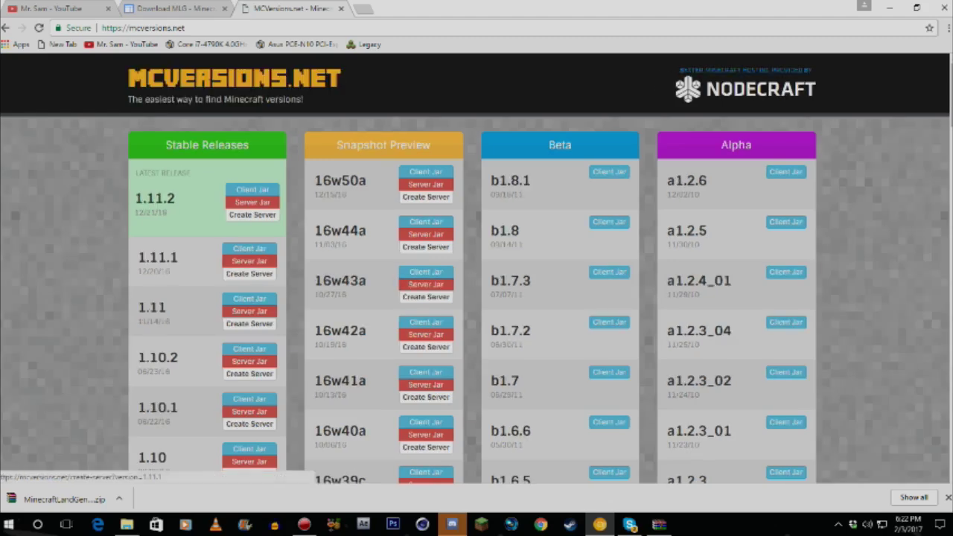
scroll(250, 273, "down", 6)
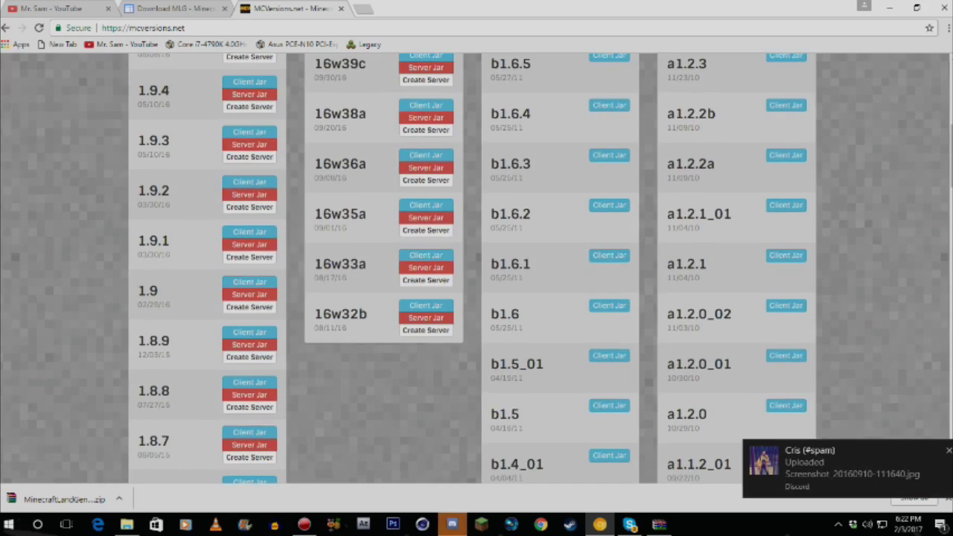
scroll(476, 268, "down", 1)
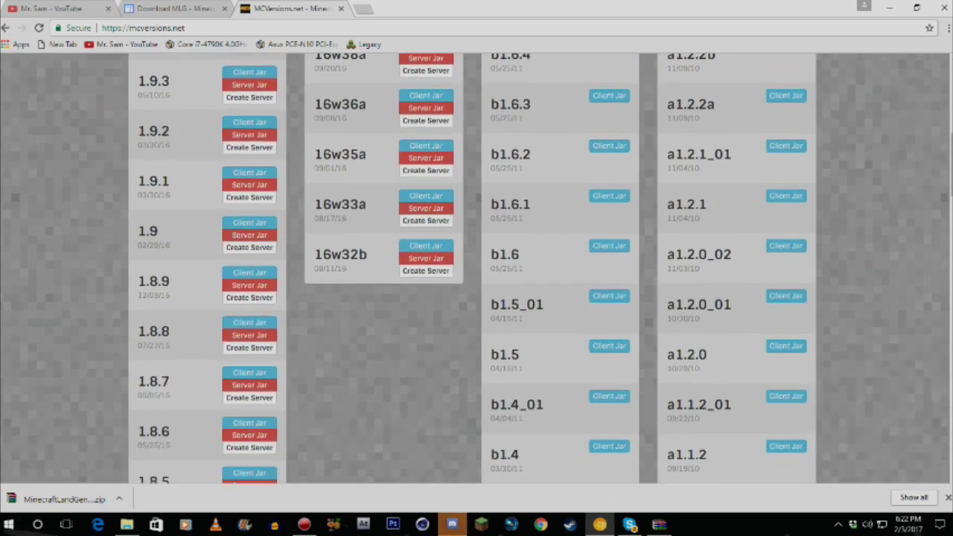
left_click(250, 285)
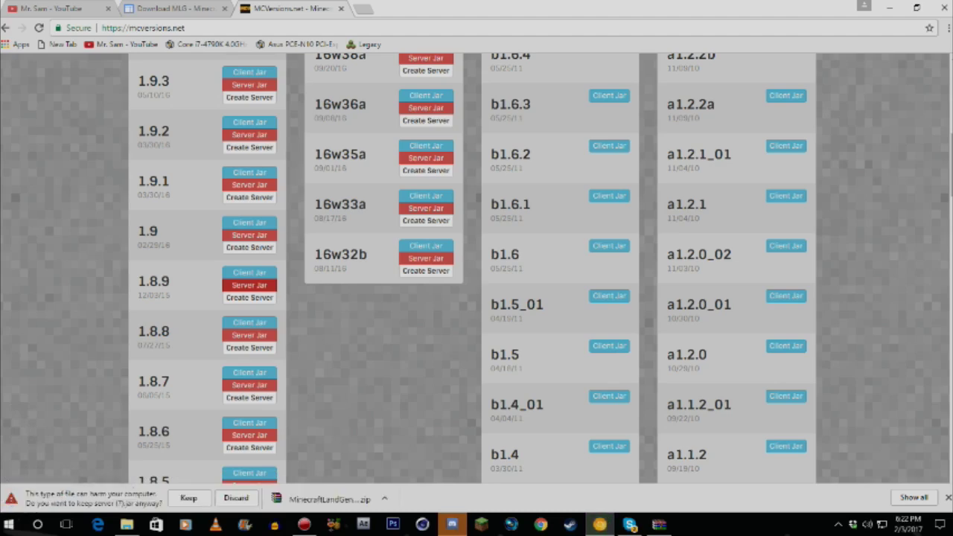
left_click(188, 497)
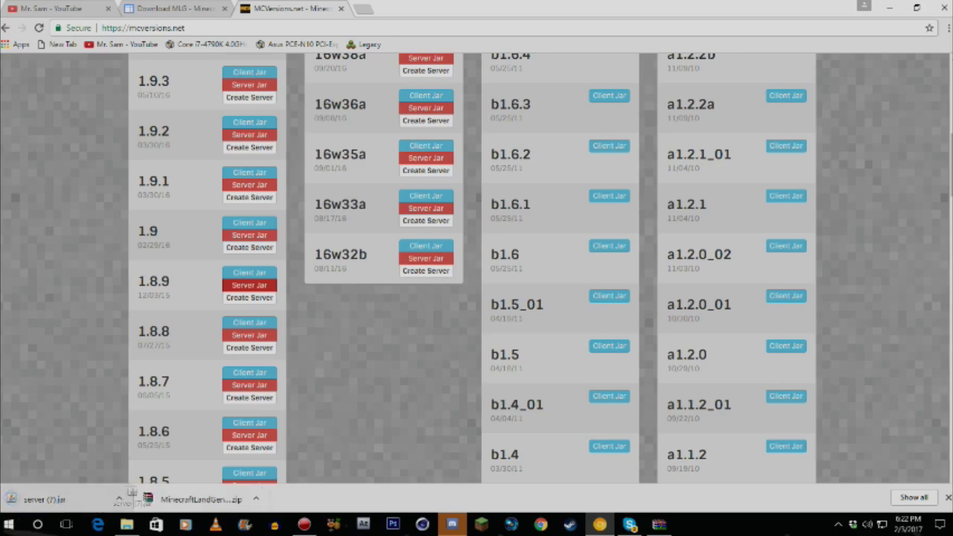
left_click(126, 524)
left_click_drag(127, 522, 712, 329)
Step: Rename the downloaded server (7).jar to minecraft_server
right_click(143, 449)
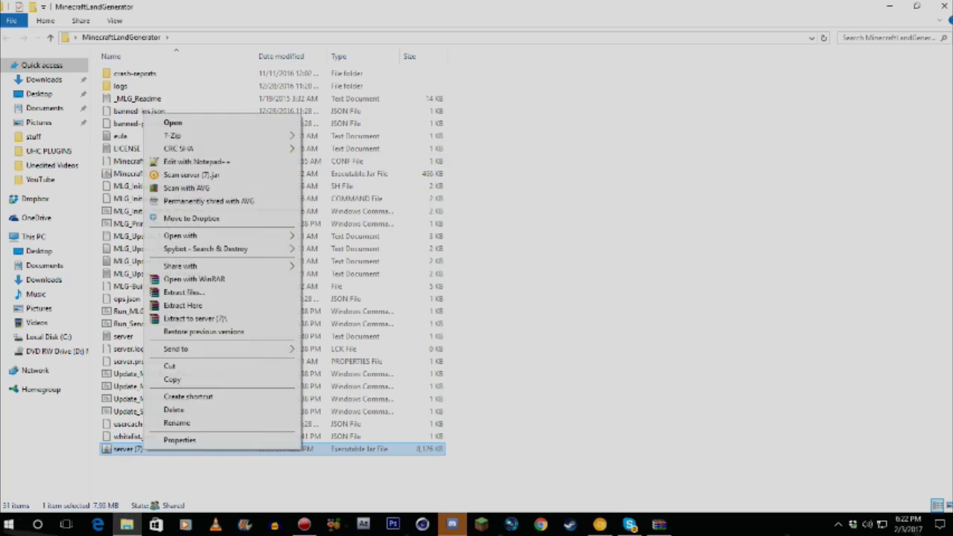
left_click(179, 422)
key("BackSpace")
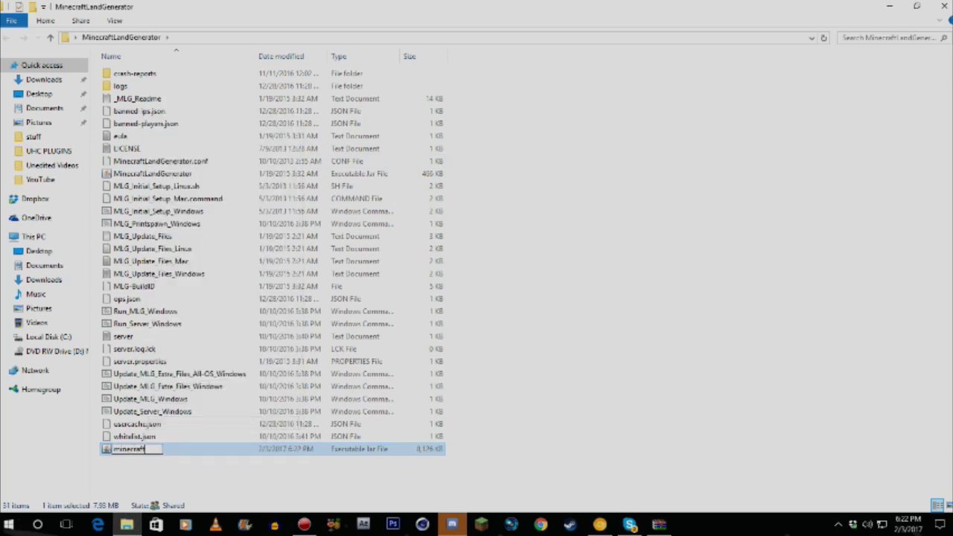
type("minecraft server")
key("Return")
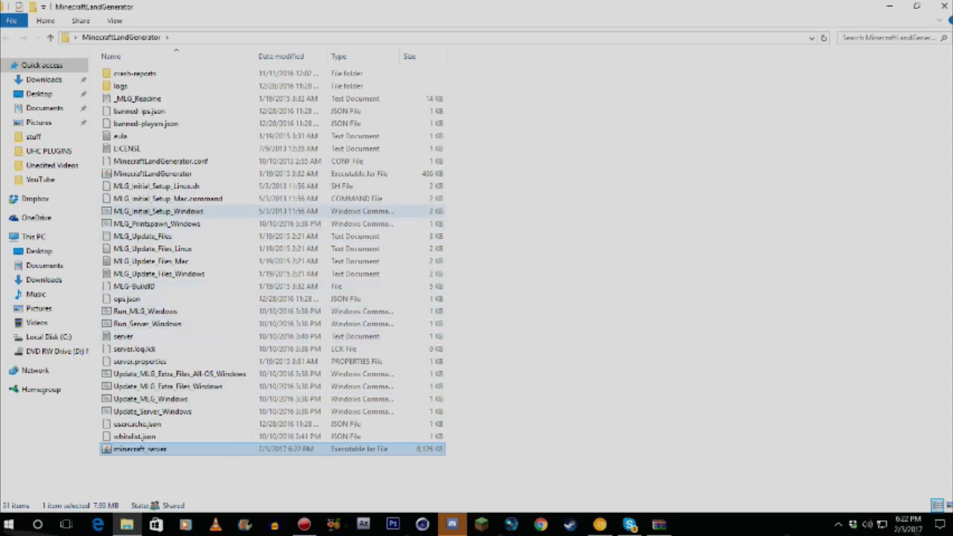
left_click(190, 212)
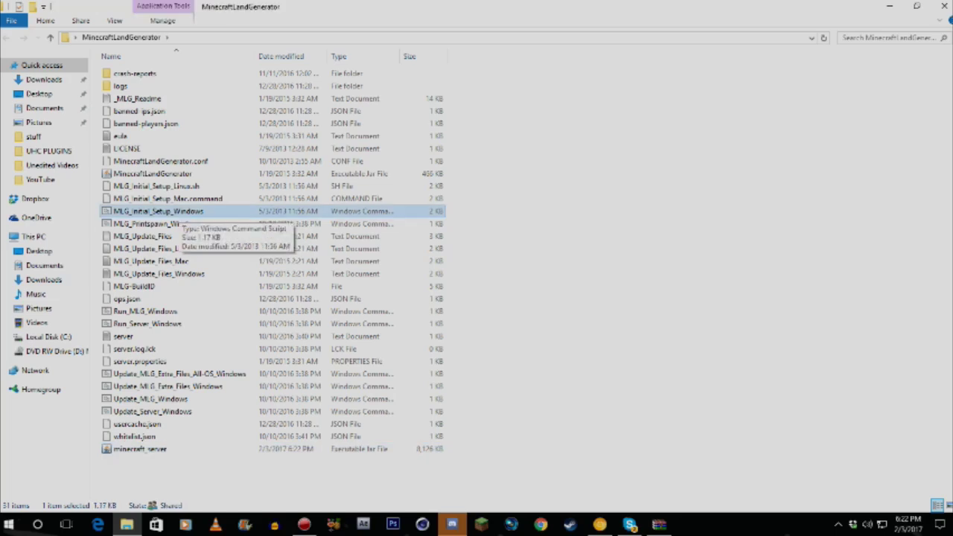
Step: Run MLG_Initial_Setup_Windows, then launch Run_MLG_Windows once setup finishes
key("Return")
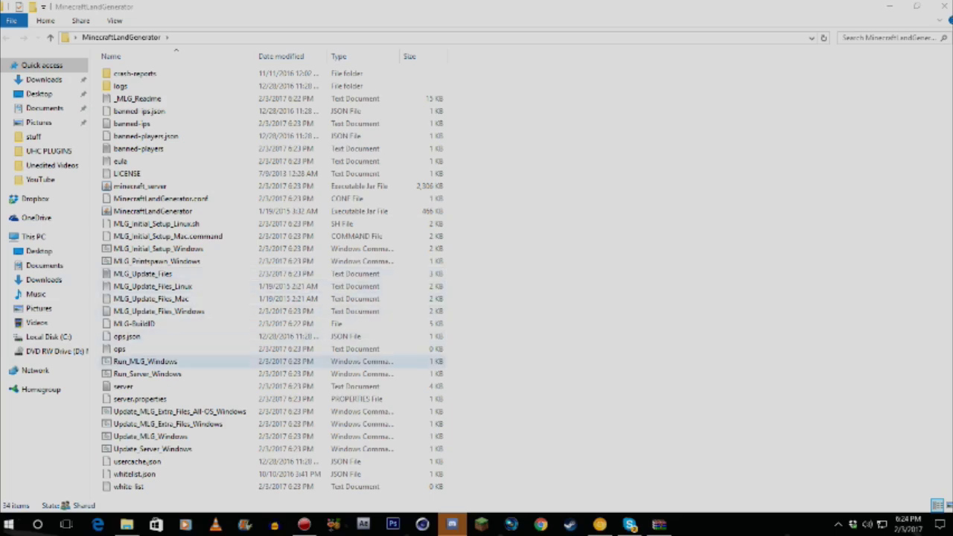
double_click(145, 361)
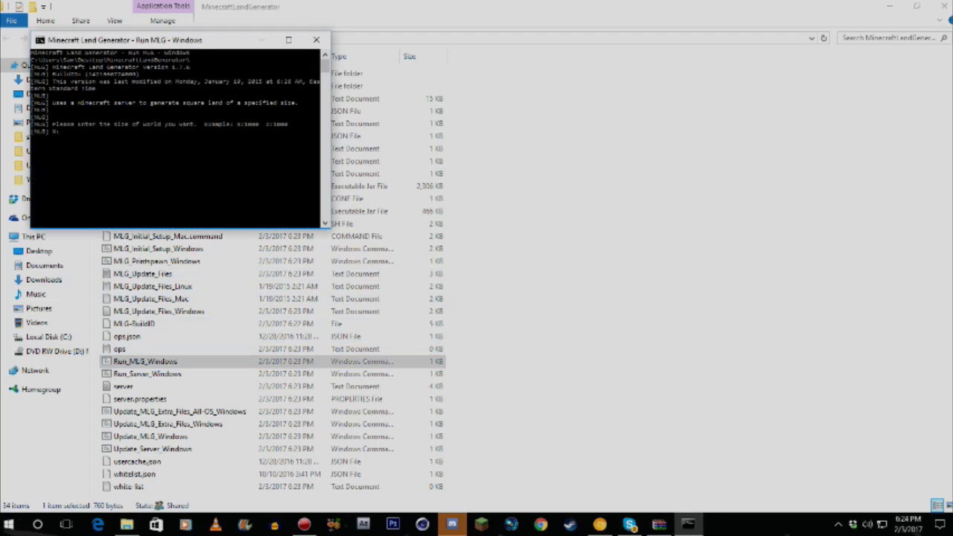
Step: Enter 1000 for the X size and 1000 for the Z size to generate the world
type("1000")
key("Return")
type("1000")
key("Return")
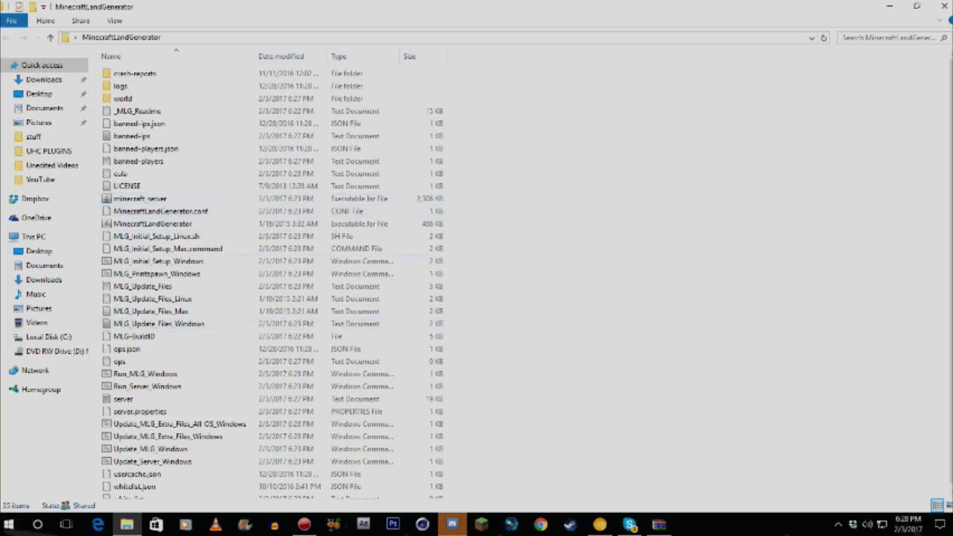
left_click(179, 98)
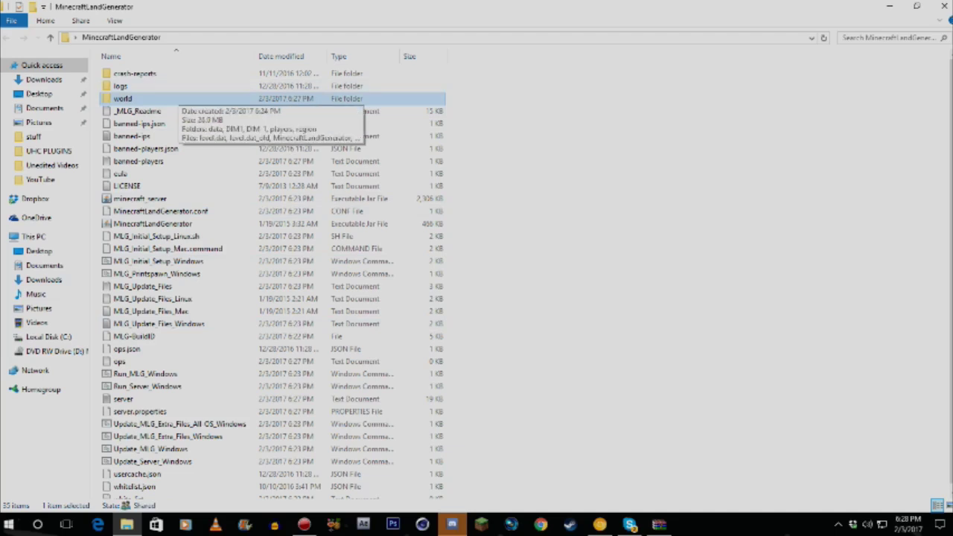
double_click(178, 99)
left_click_drag(209, 249, 167, 86)
left_click(298, 261)
left_click(121, 37)
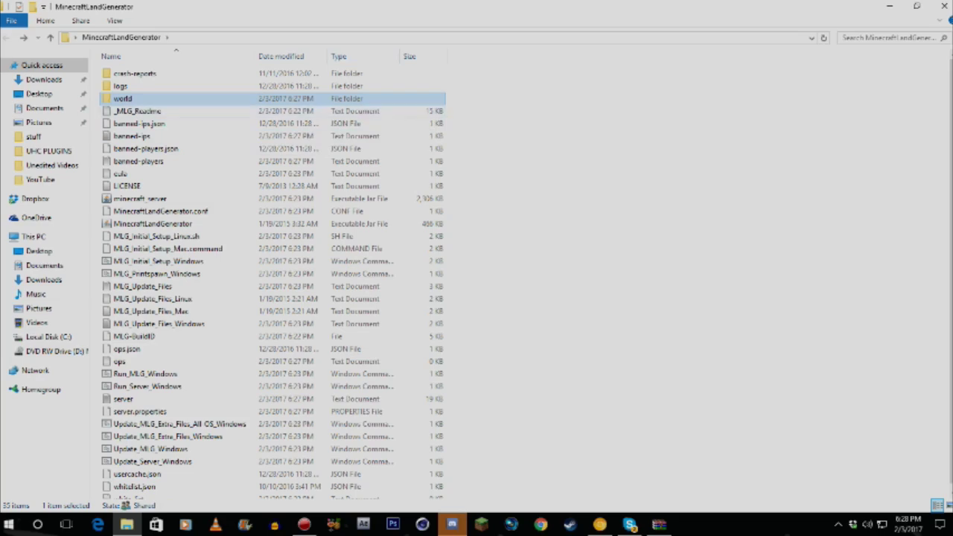
key("Return")
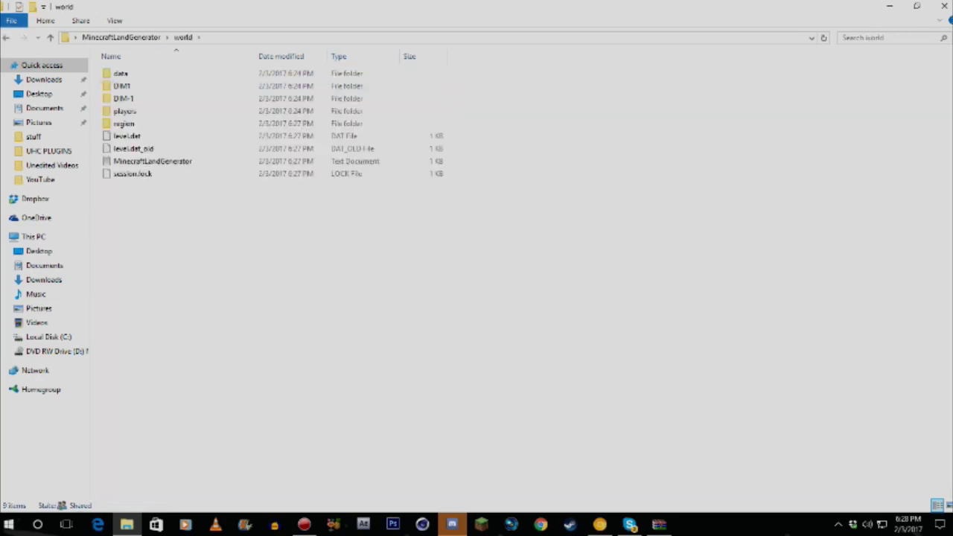
key("BackSpace")
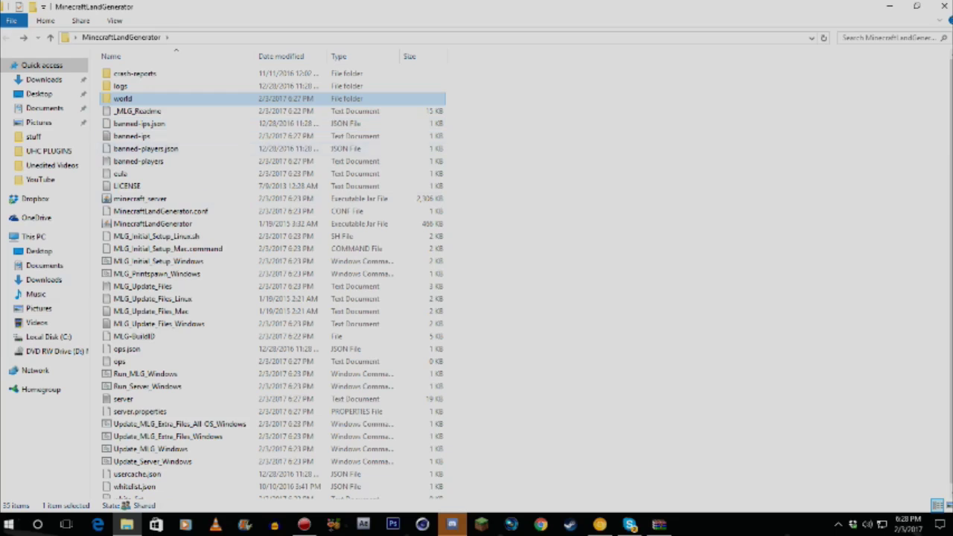
Step: Deselect the world folder and minimize the open windows to reveal the MinecraftLandGenerator icon on the desktop
left_click(595, 223)
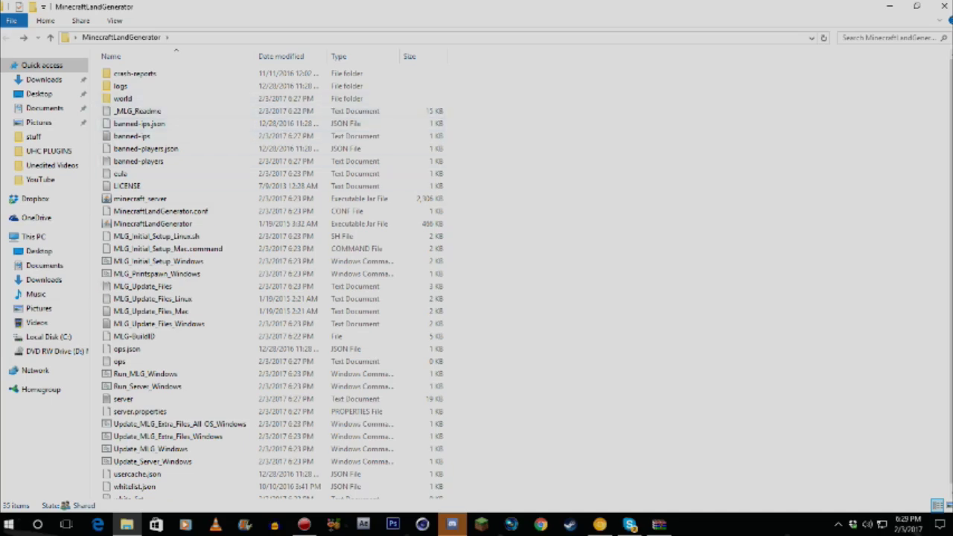
left_click(889, 6)
left_click(863, 6)
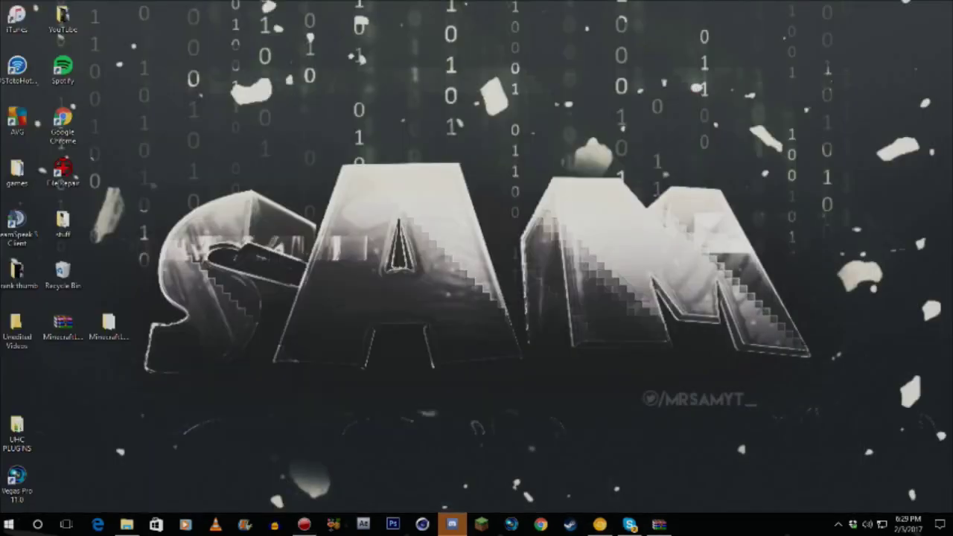